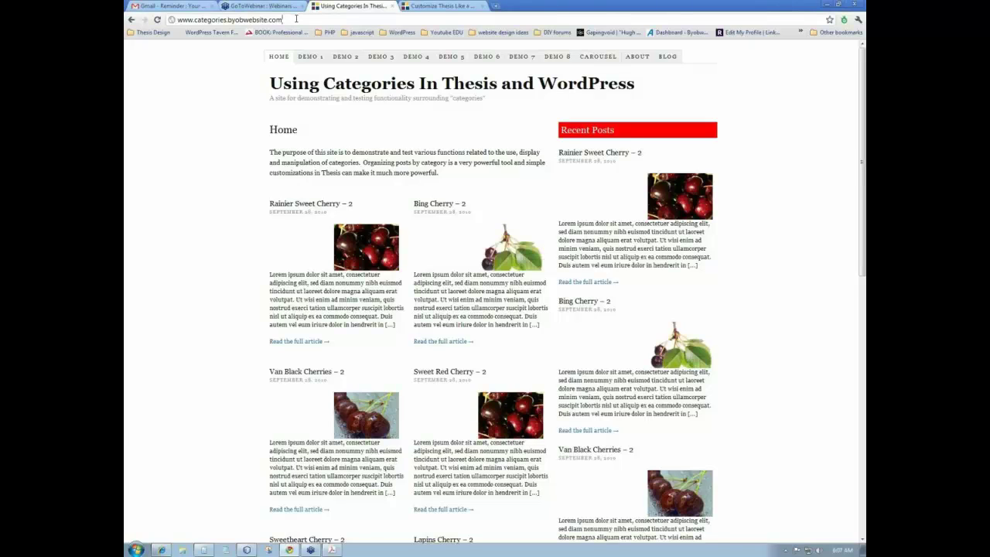
Step: Load the site's /wp-admin login page
left_click(296, 19)
type("/wp")
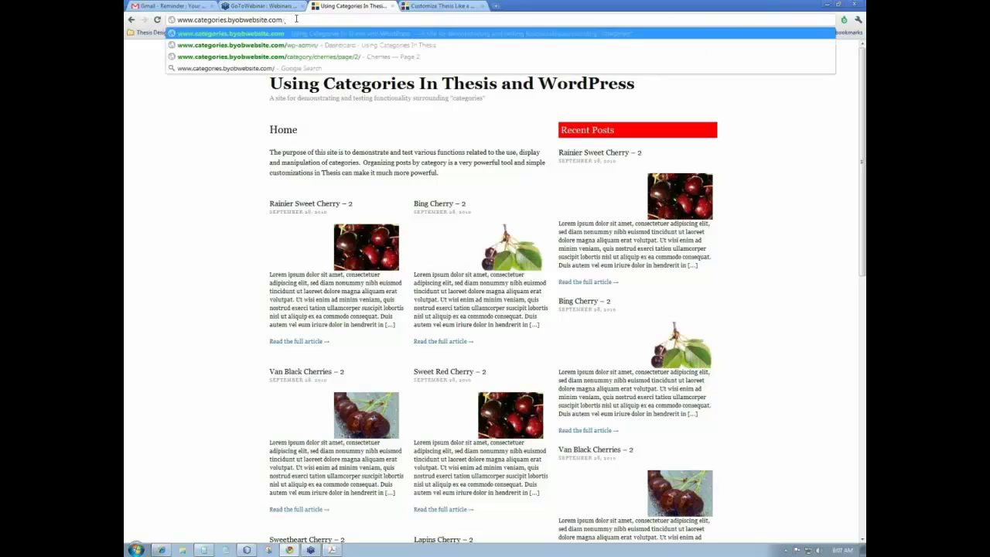
key("Return")
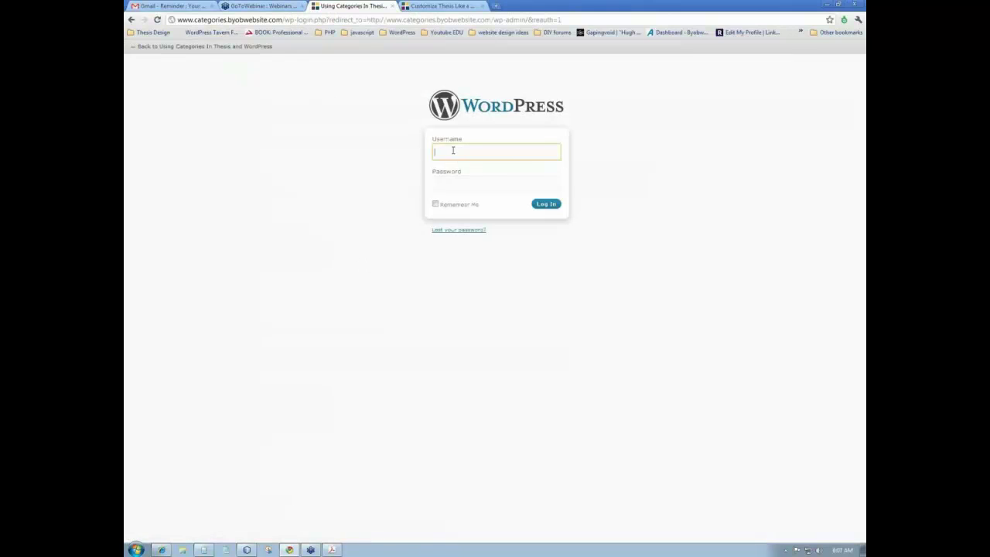
Step: Log in with the saved username and the account password to reach the Dashboard
left_click(453, 150)
type("byo")
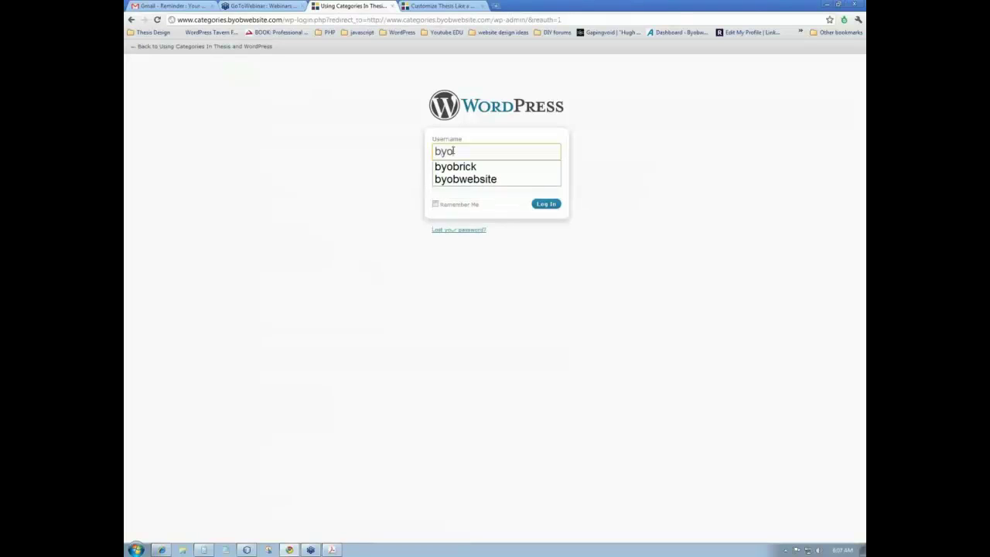
left_click(455, 166)
left_click(448, 183)
type("b••••••")
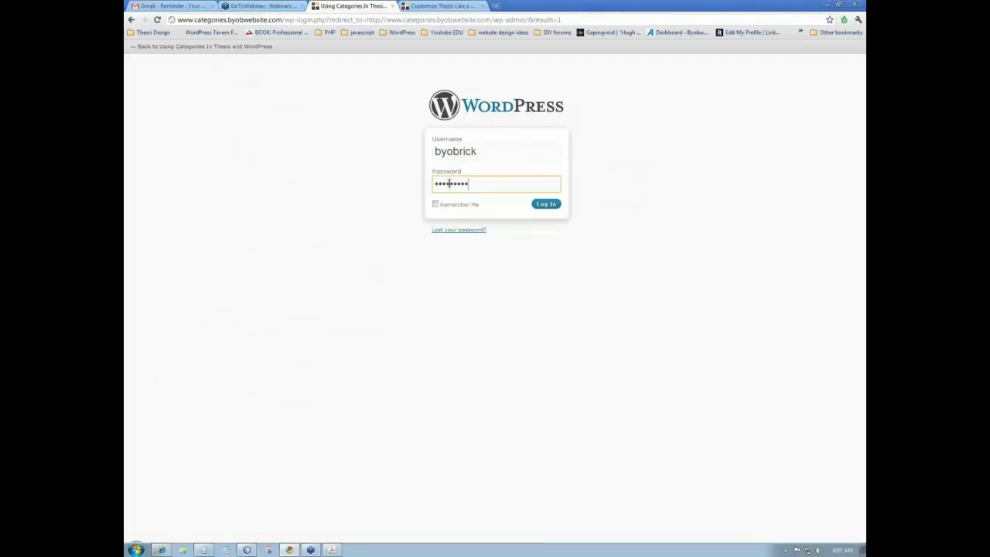
key("Return")
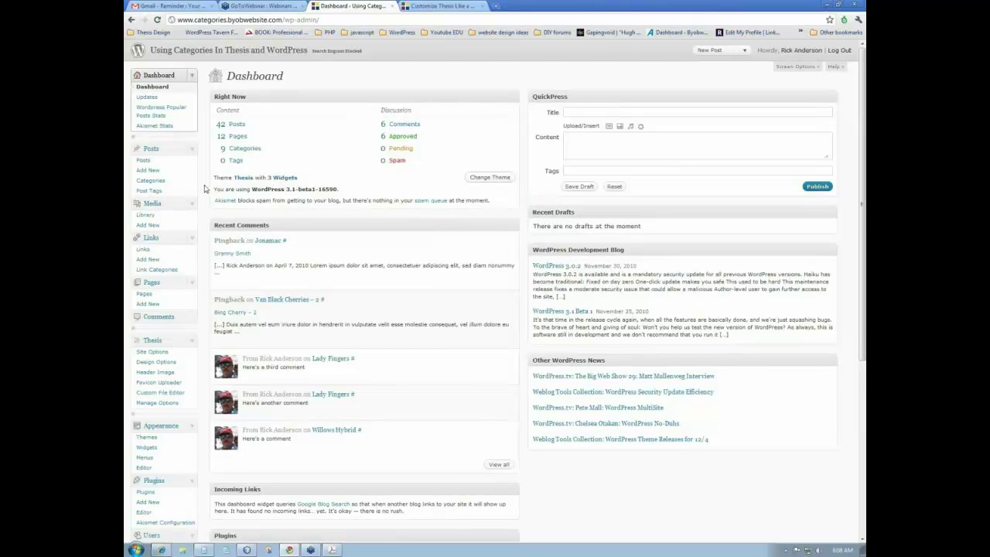
scroll(206, 187, "down", 1)
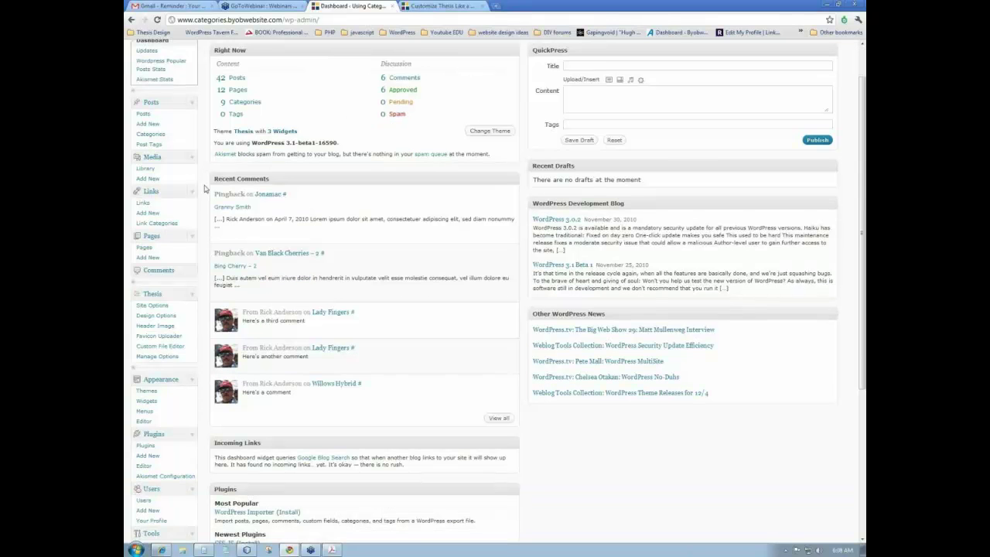
scroll(206, 188, "down", 2)
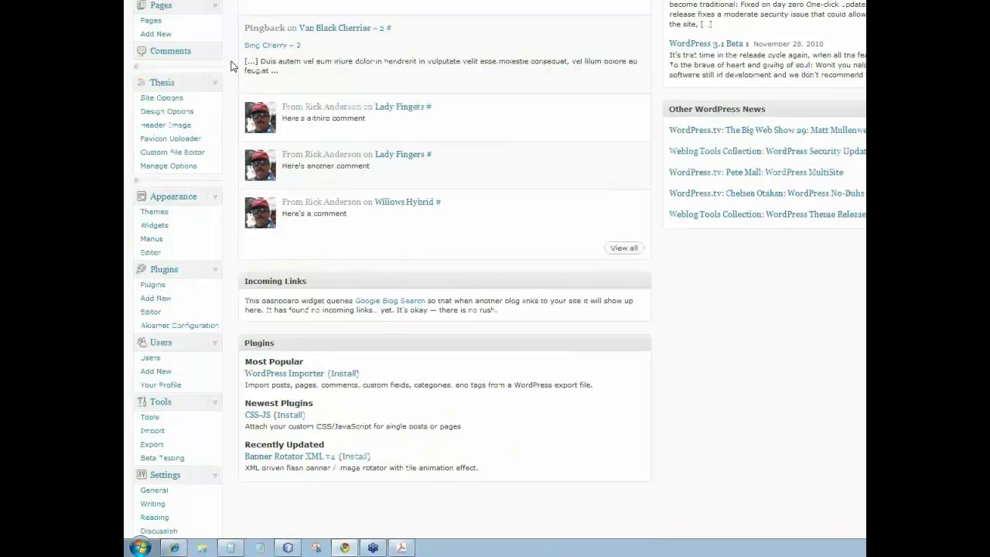
Step: In Thesis Site Options, set Select Menu Type to WordPress nav menu and save the options
left_click(168, 98)
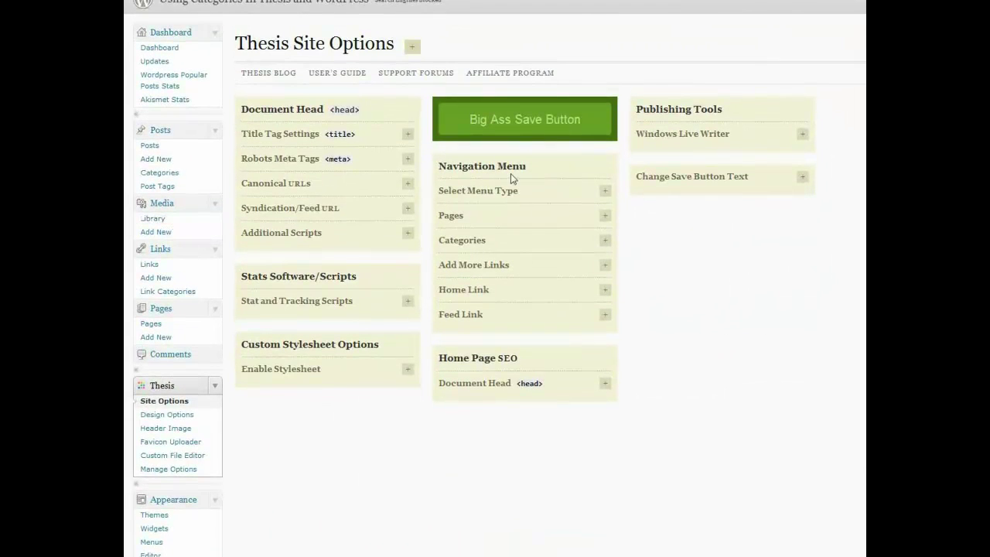
left_click(605, 191)
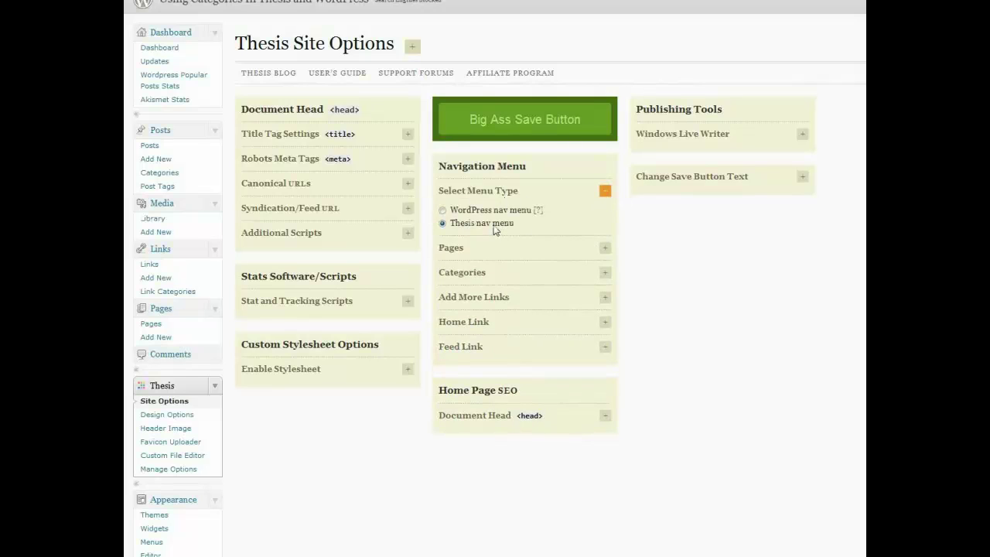
left_click(442, 209)
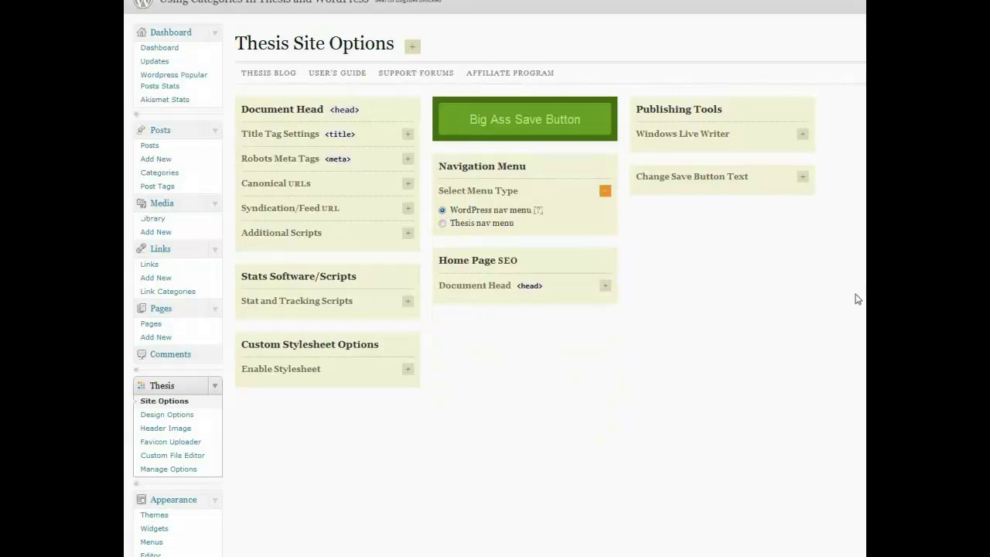
left_click(544, 128)
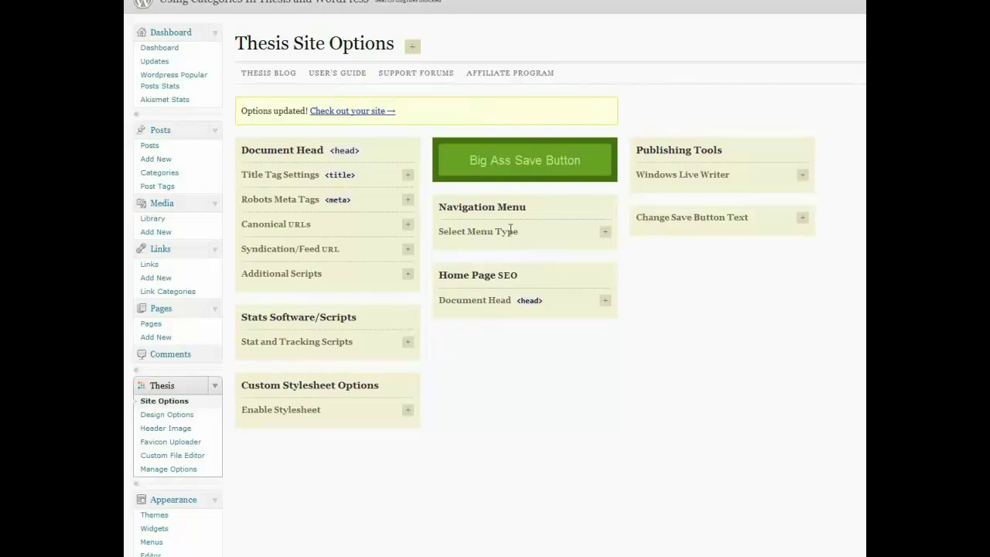
scroll(510, 231, "down", 3)
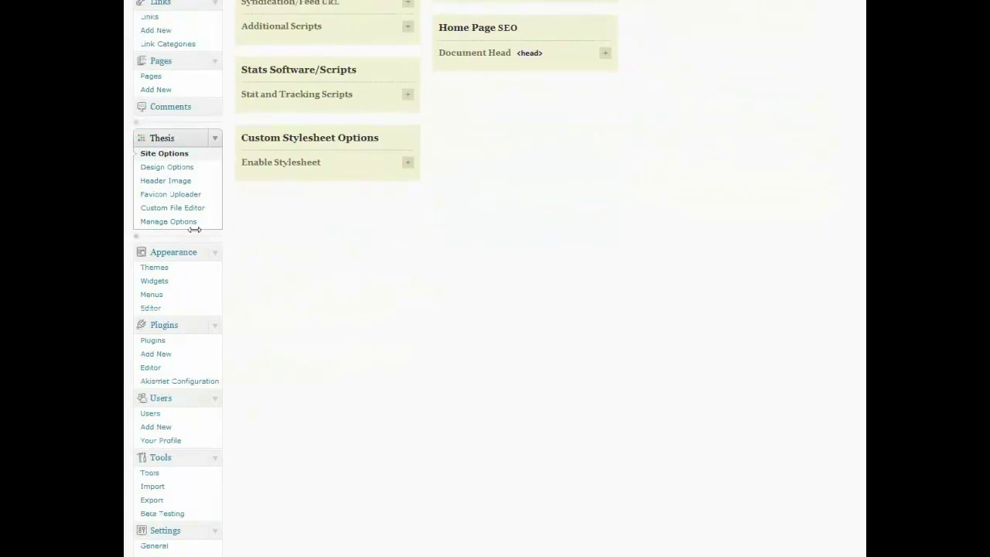
Step: Create a new custom menu named 'Main Menu' on the Menus page
left_click(151, 296)
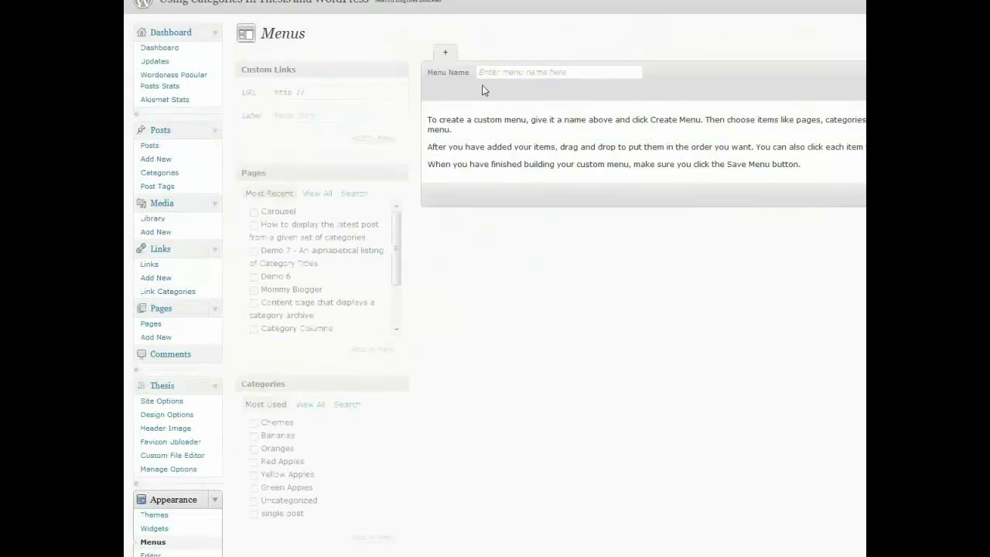
left_click(619, 72)
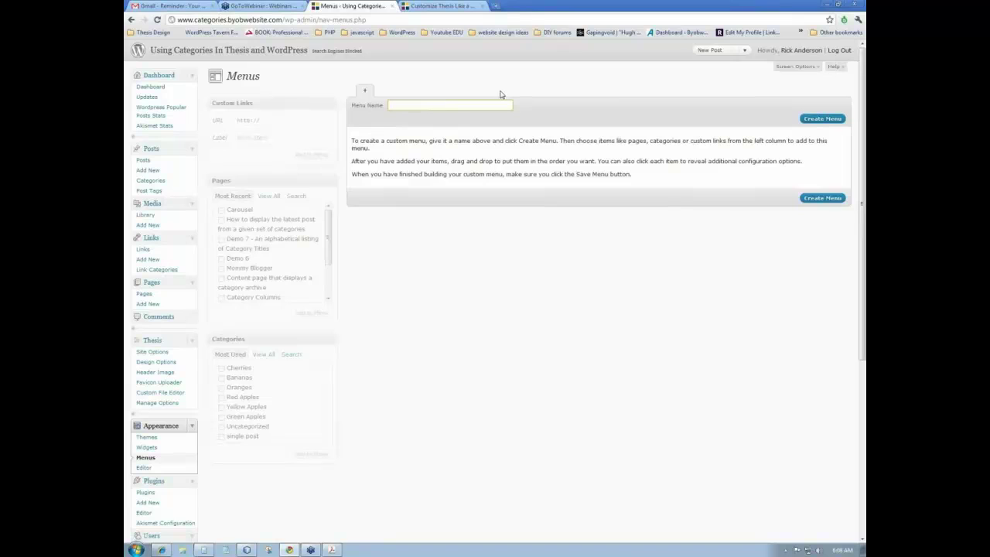
type("Main Menu")
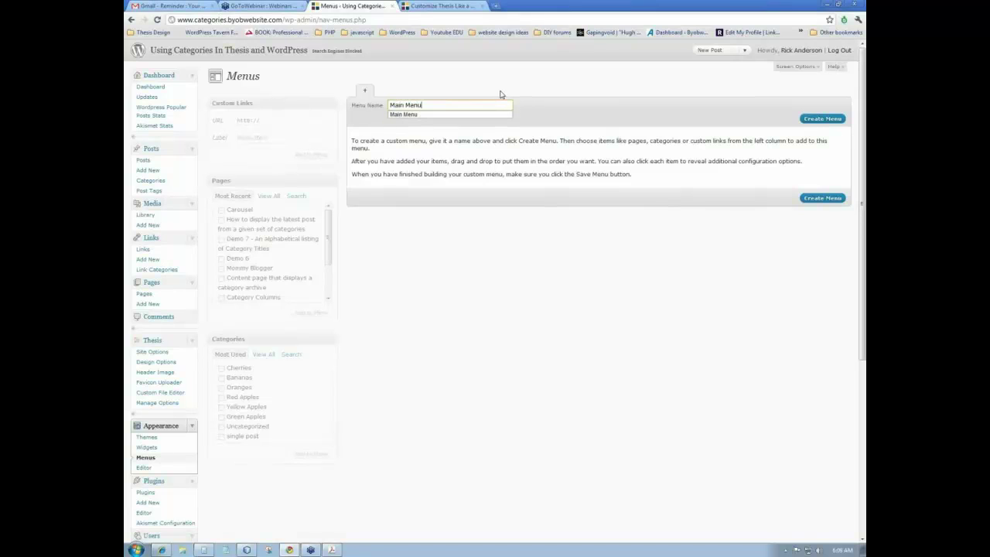
left_click(822, 118)
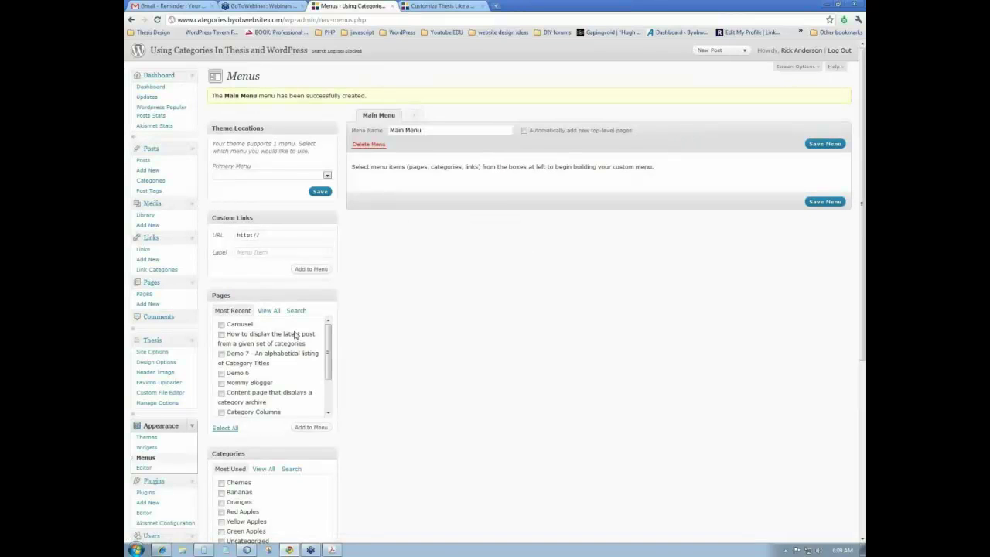
Step: Add the Carousel, Demo 7, Mommy Blogger and Home pages to Main Menu
left_click(222, 326)
left_click(222, 354)
left_click(222, 384)
scroll(309, 376, "down", 3)
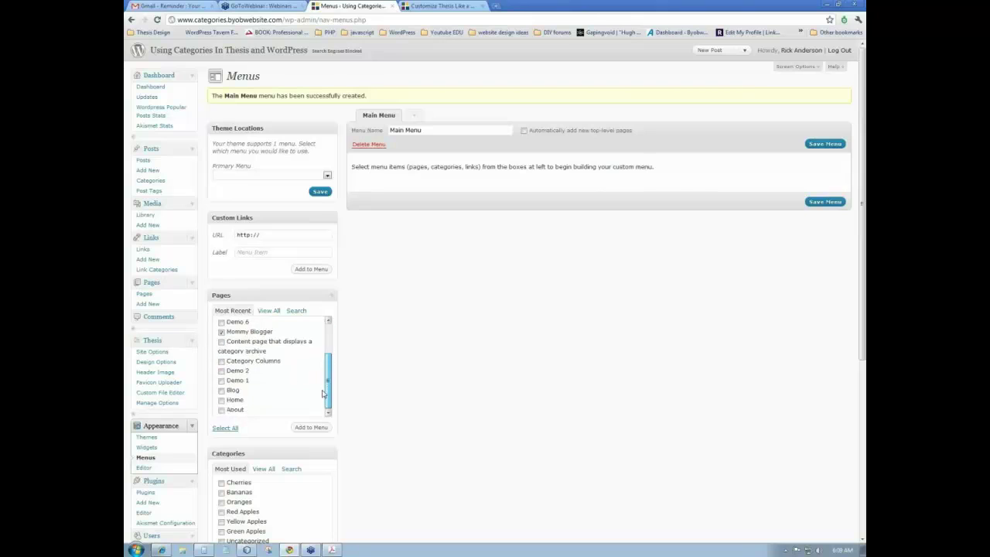
left_click(221, 400)
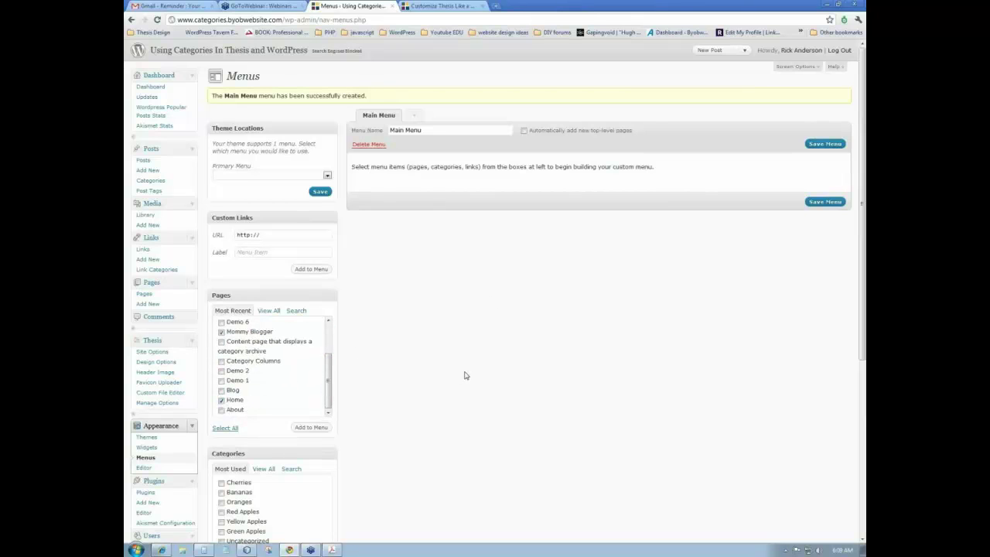
left_click(313, 427)
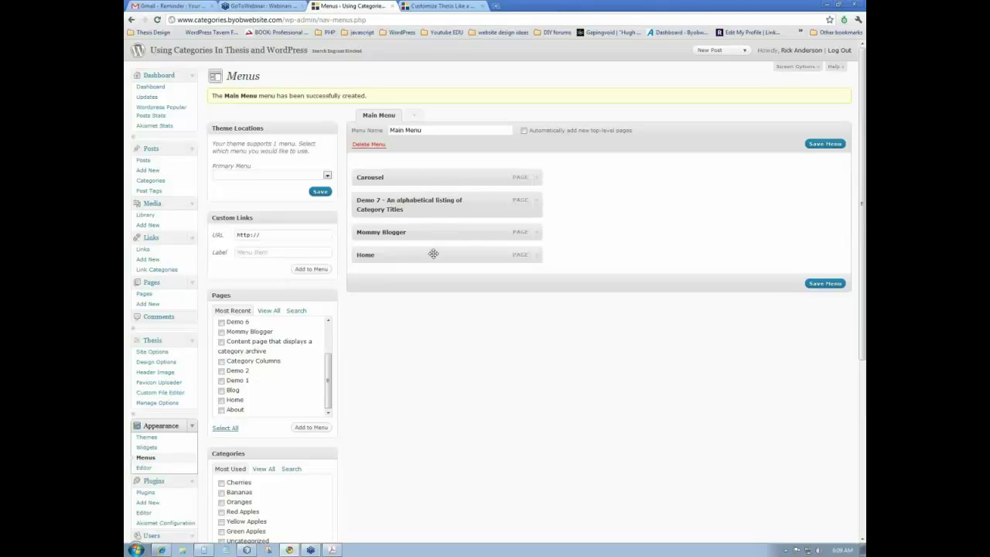
Step: Move Home to the top of Main Menu, save it, and assign it as the Primary Menu
left_click_drag(437, 252, 433, 175)
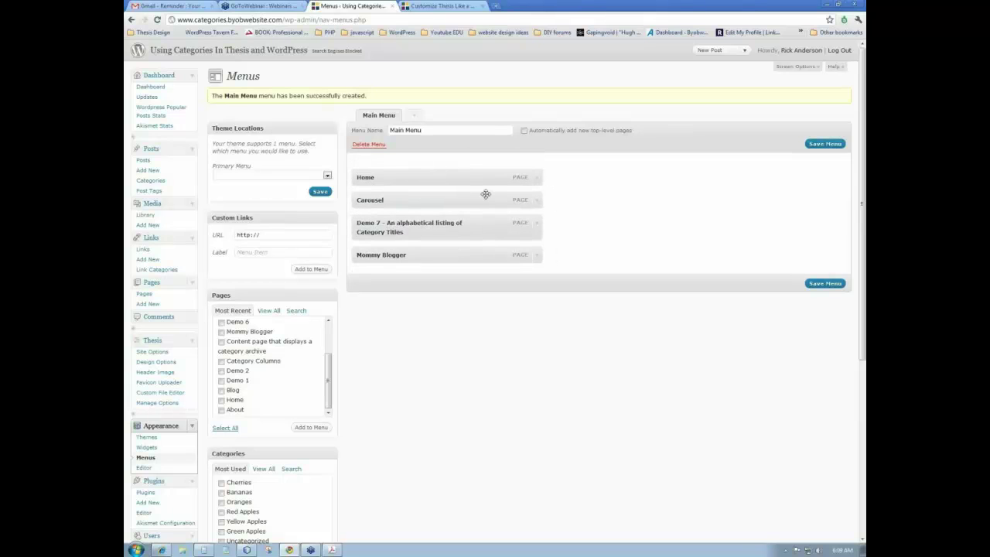
left_click(824, 146)
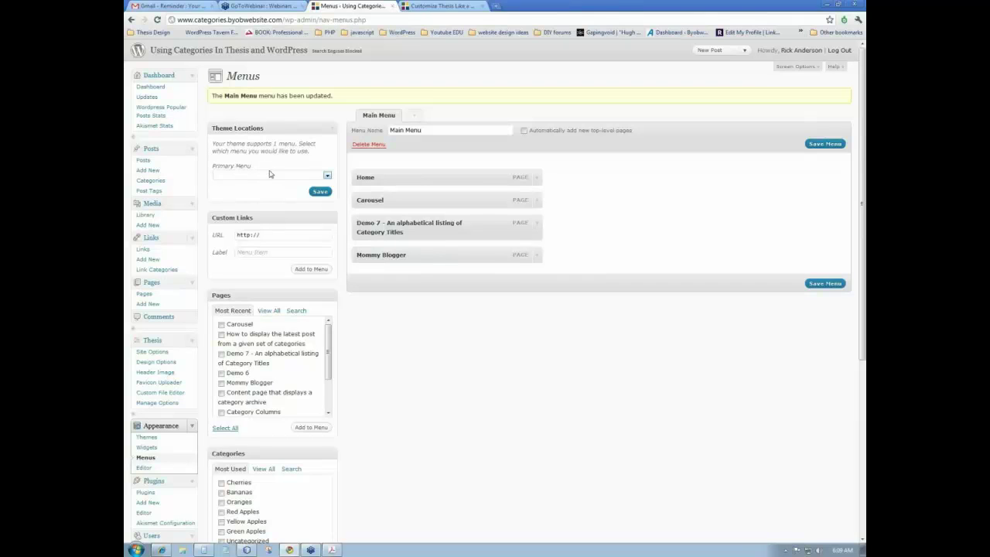
left_click(327, 177)
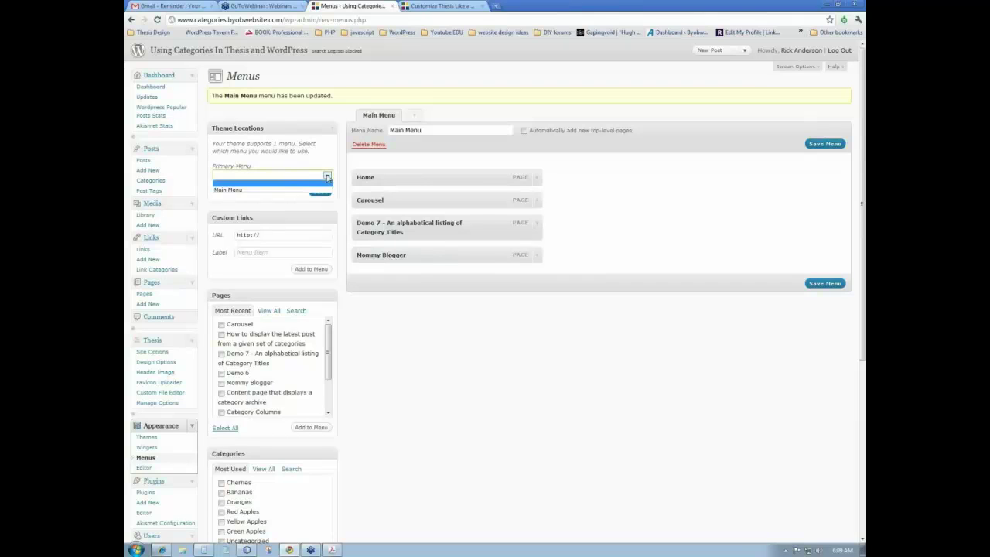
left_click(239, 190)
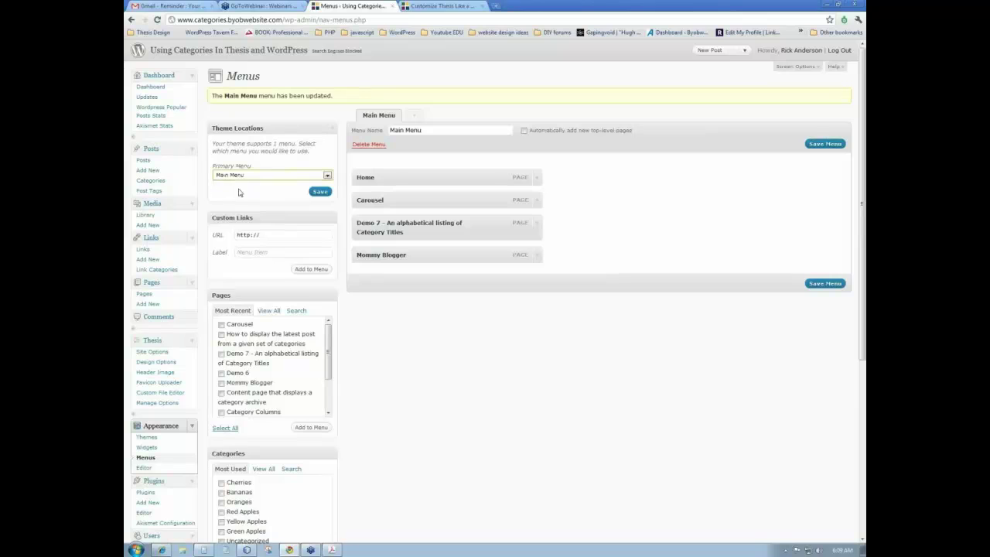
left_click(321, 191)
left_click(807, 283)
Step: Open the homepage in a new tab, check the nav shows Home, Carousel, Demo 7, Mommy Blogger, then return to Menus
right_click(234, 52)
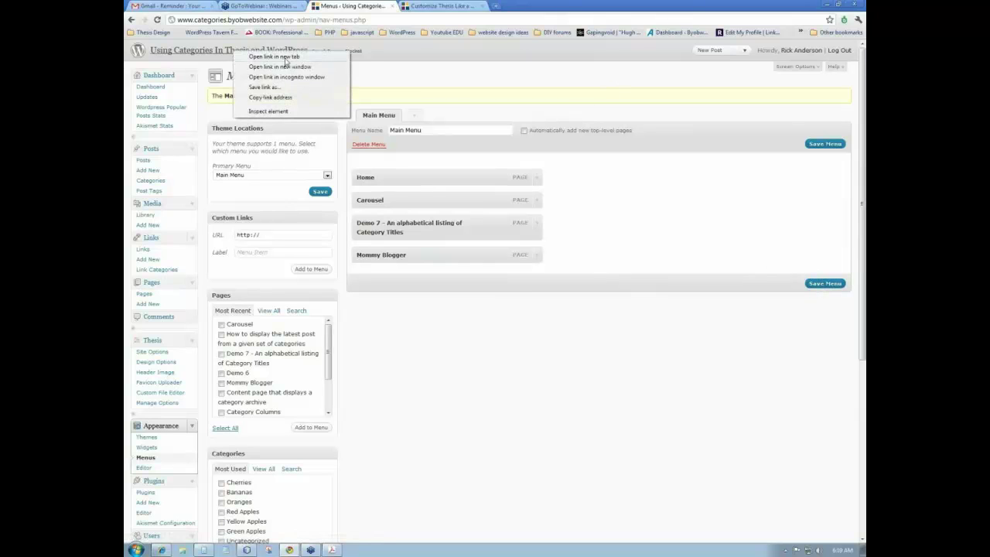
left_click(272, 57)
left_click(421, 6)
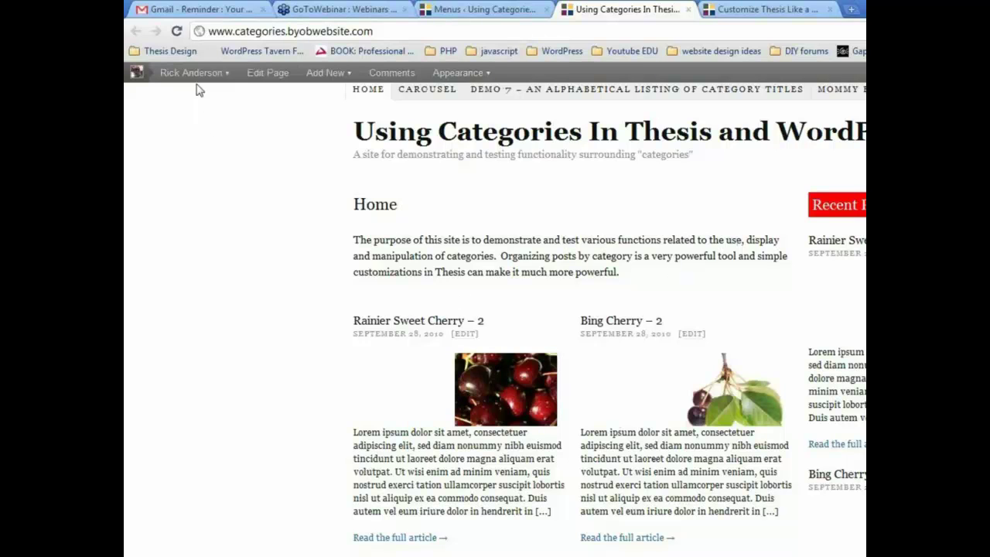
mouse_move(193, 81)
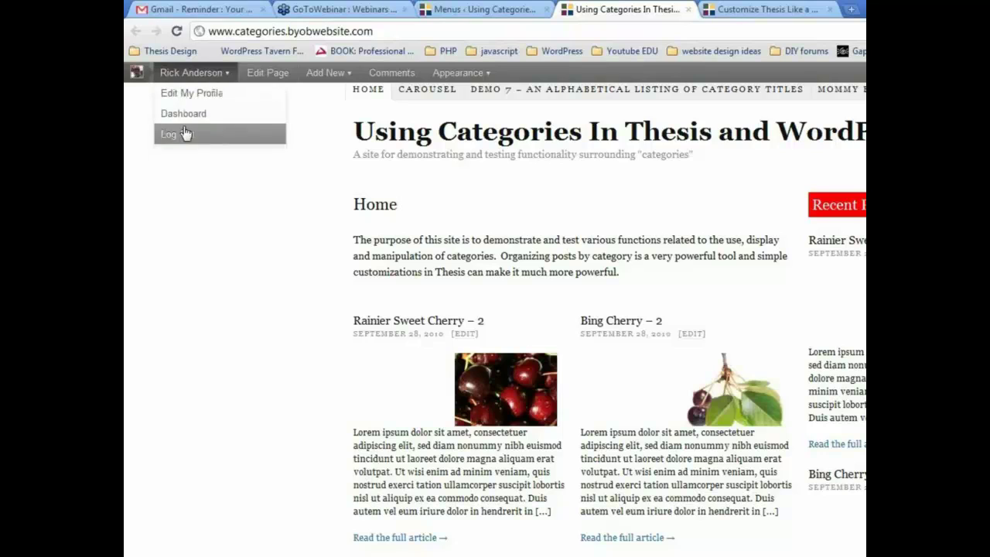
mouse_move(321, 112)
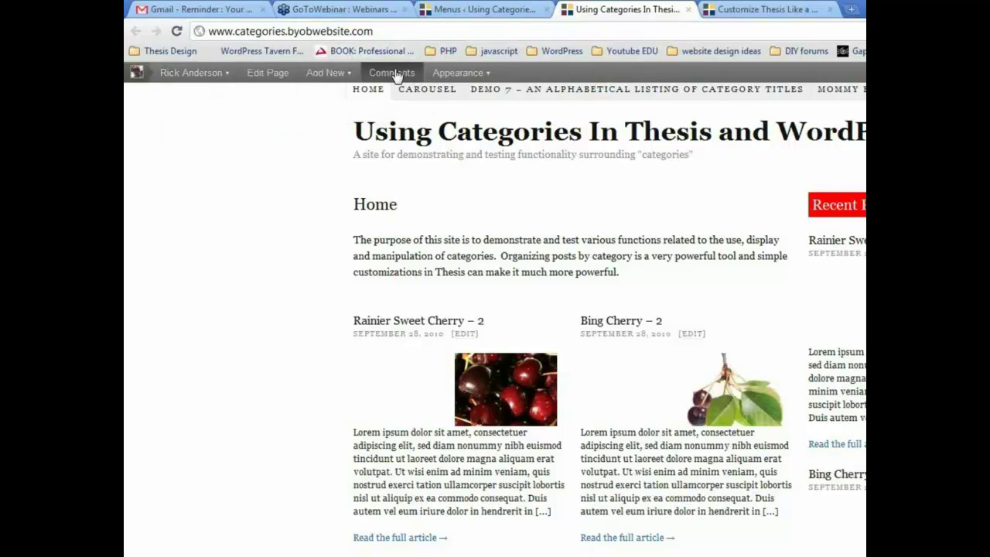
mouse_move(455, 76)
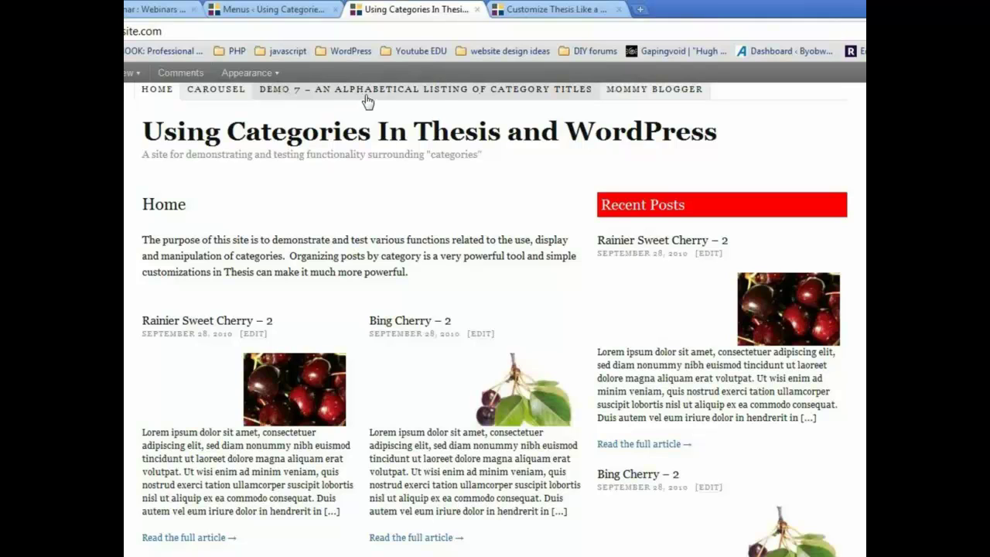
left_click(272, 9)
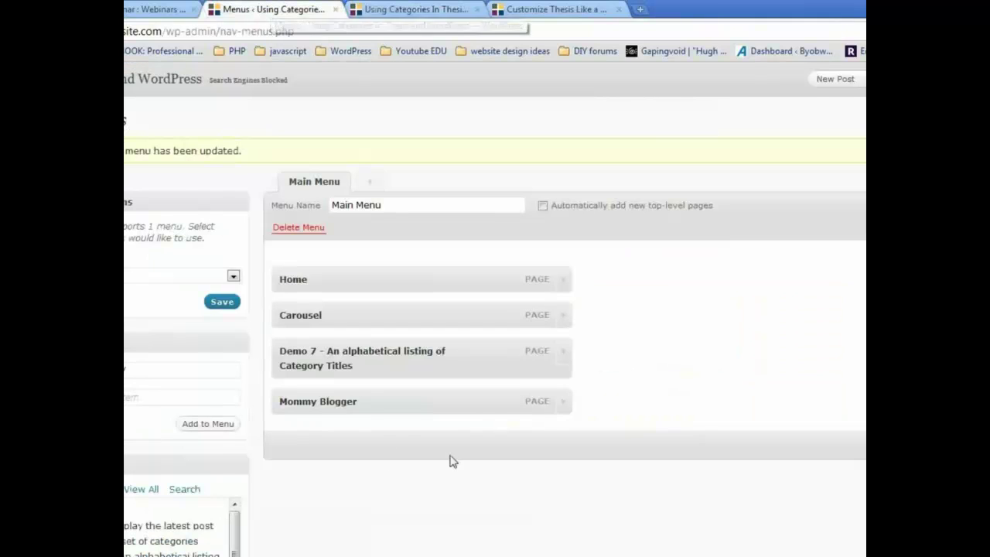
Step: Trim the Demo 7 item's Navigation Label to just 'Demo 7' and save Main Menu
left_click(563, 357)
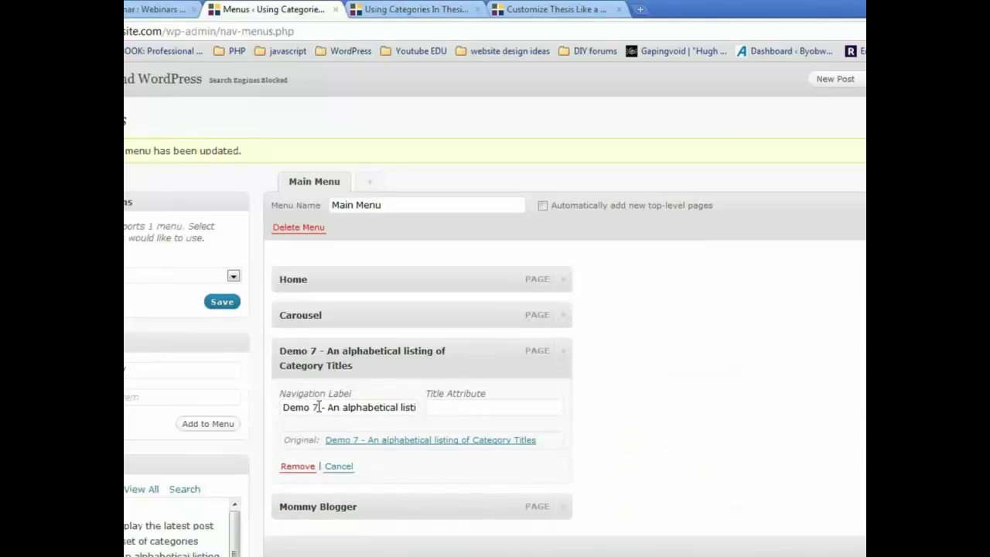
left_click_drag(318, 406, 602, 409)
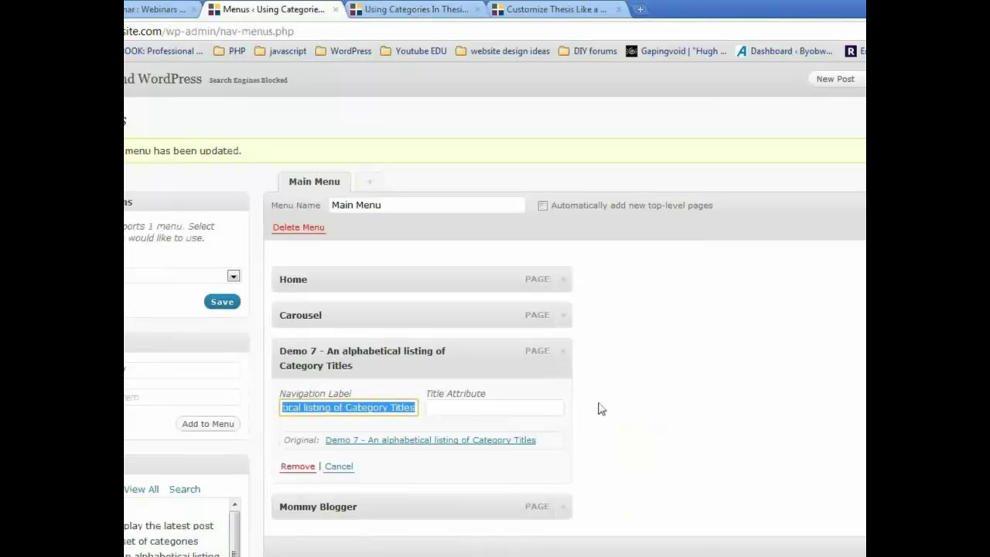
key("BackSpace")
left_click(449, 406)
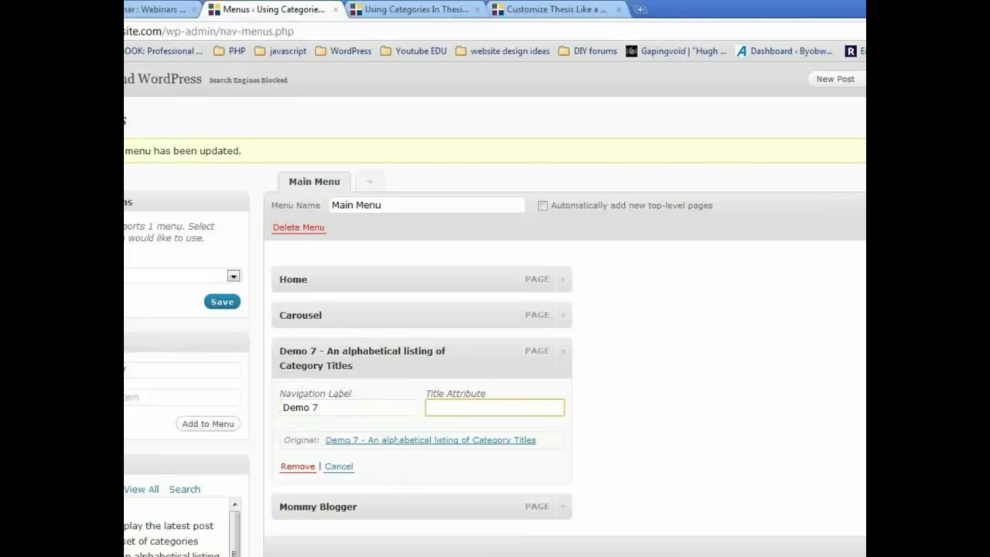
key("Return")
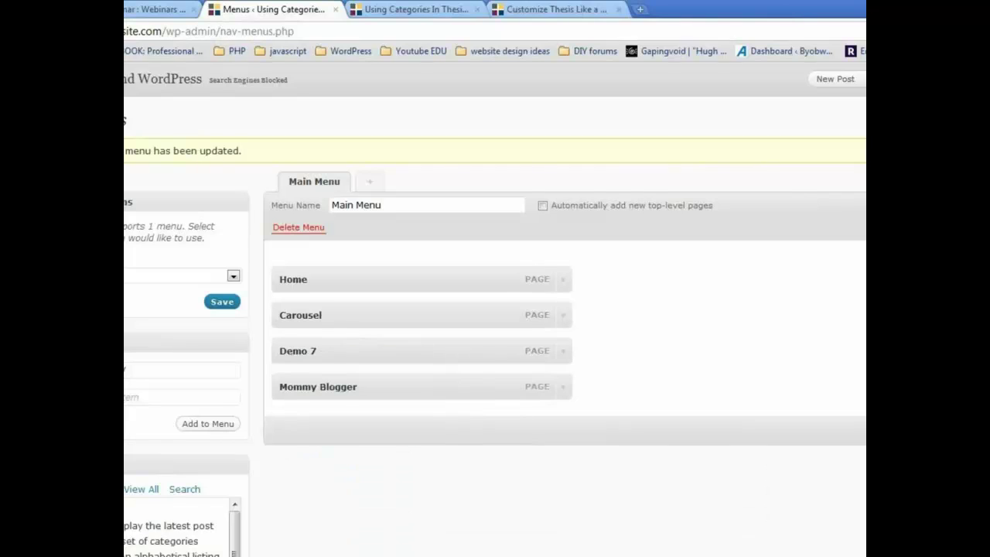
left_click(412, 9)
key("F5")
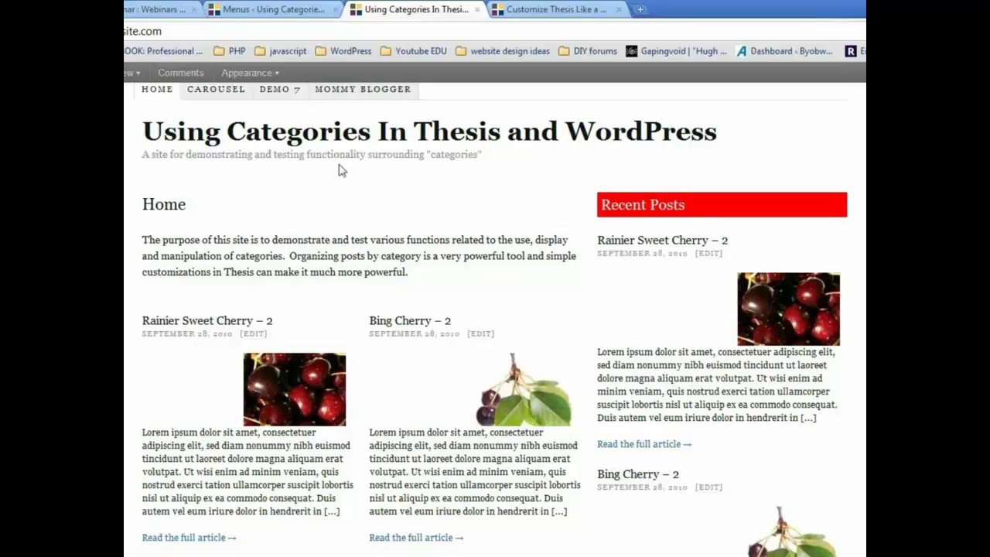
left_click(355, 97)
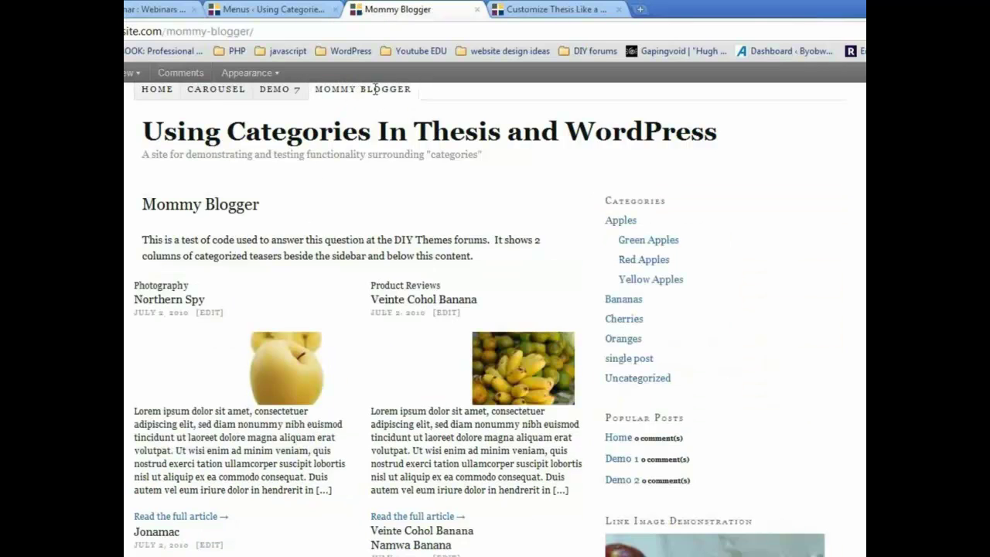
left_click(155, 98)
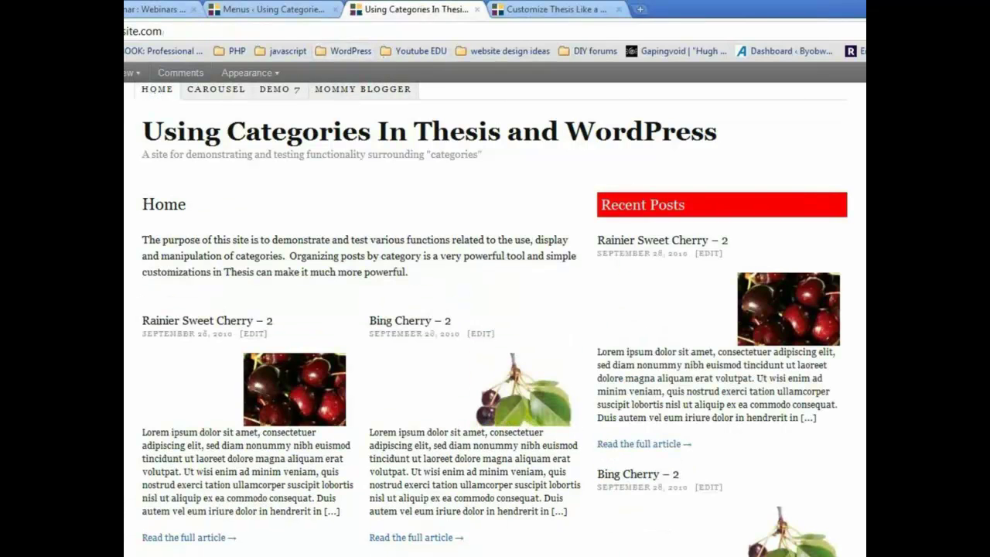
left_click(274, 9)
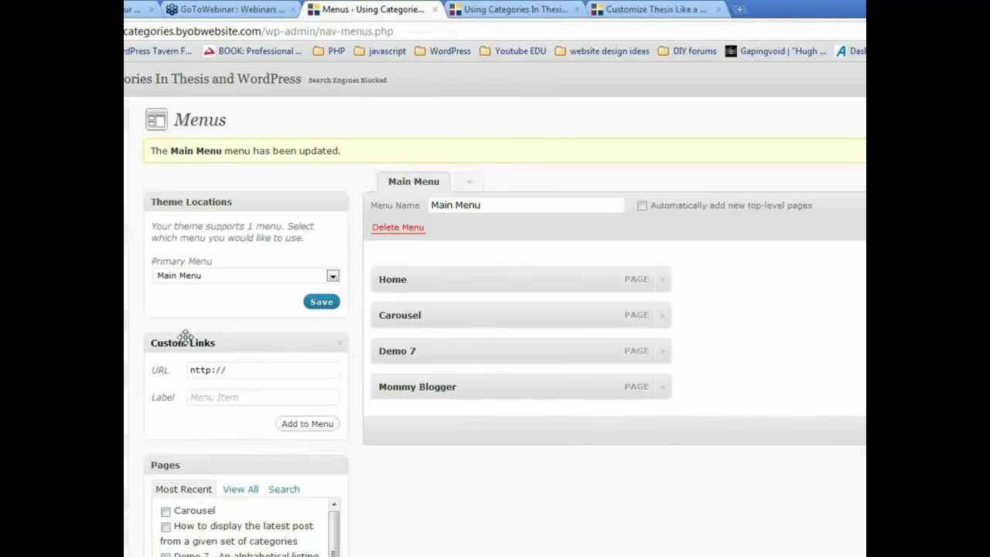
Step: Add a Custom Link with URL '#' and label 'Categories' to Main Menu
left_click(247, 369)
key("ctrl+a")
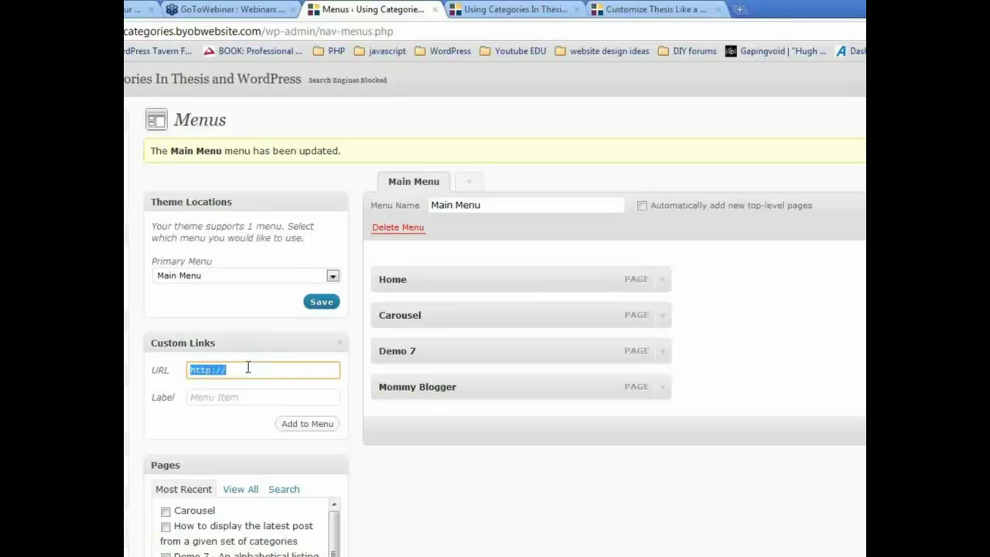
key("BackSpace")
left_click(259, 397)
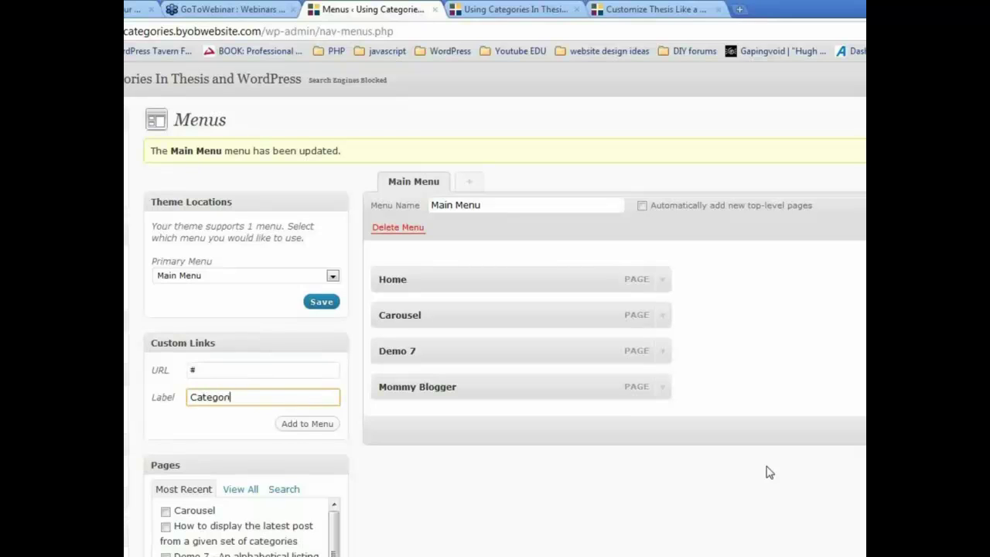
left_click(308, 424)
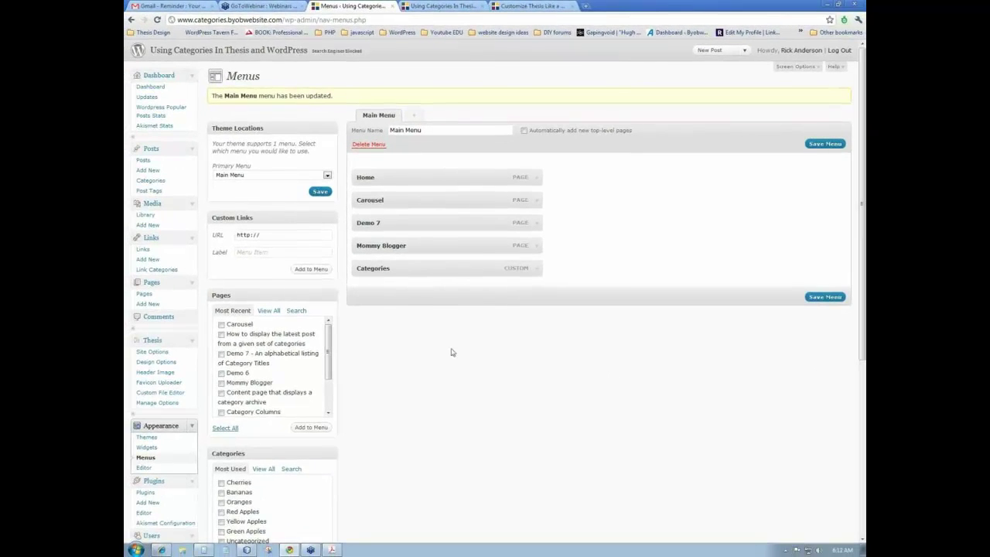
Step: Add the Cherries, Bananas and Oranges categories to Main Menu and save the menu
left_click(536, 269)
left_click(537, 270)
scroll(402, 345, "down", 2)
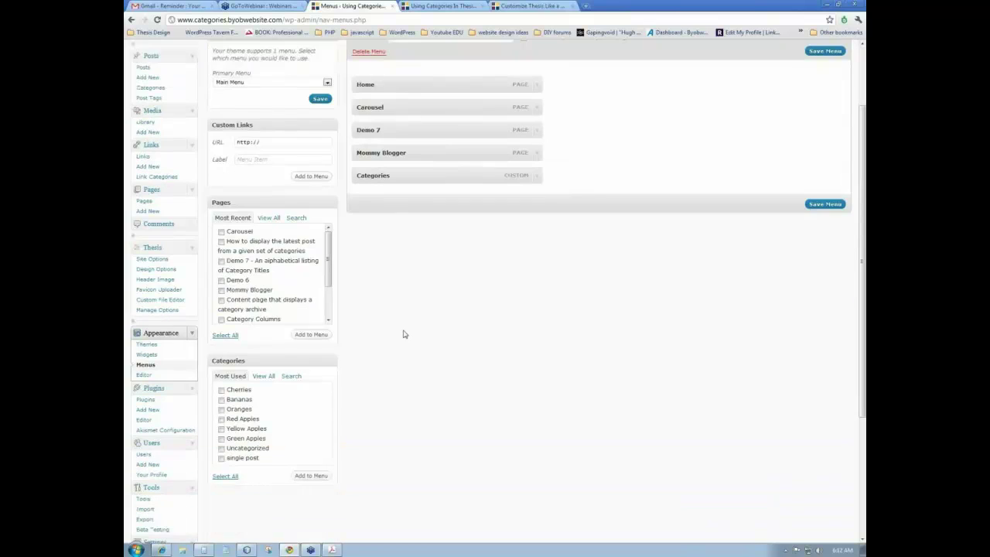
left_click(221, 389)
left_click(310, 475)
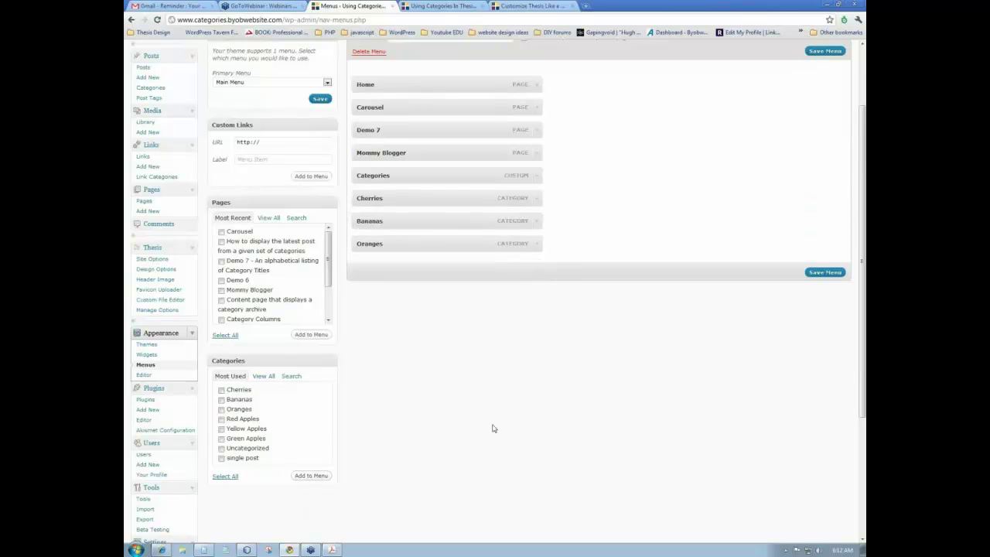
left_click(825, 274)
left_click(440, 7)
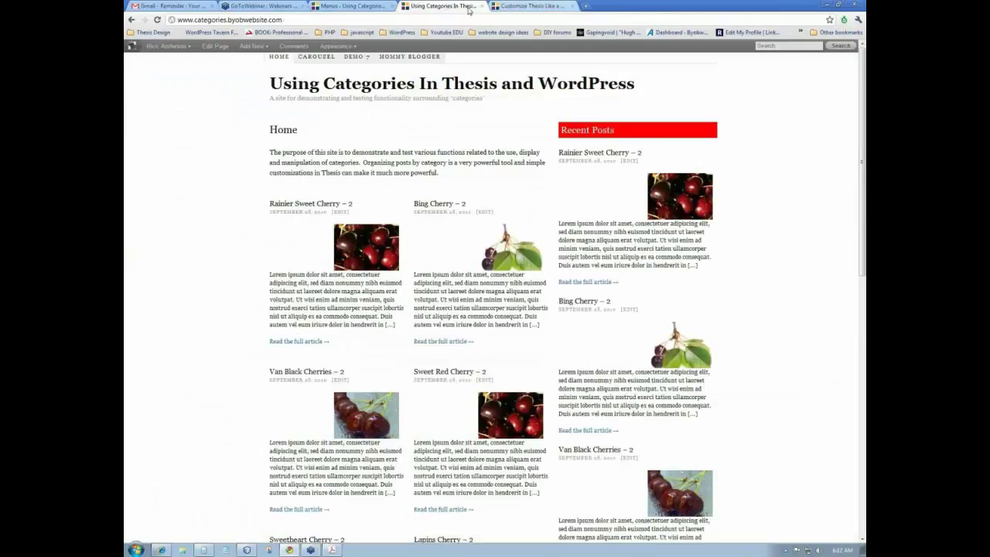
left_click(160, 20)
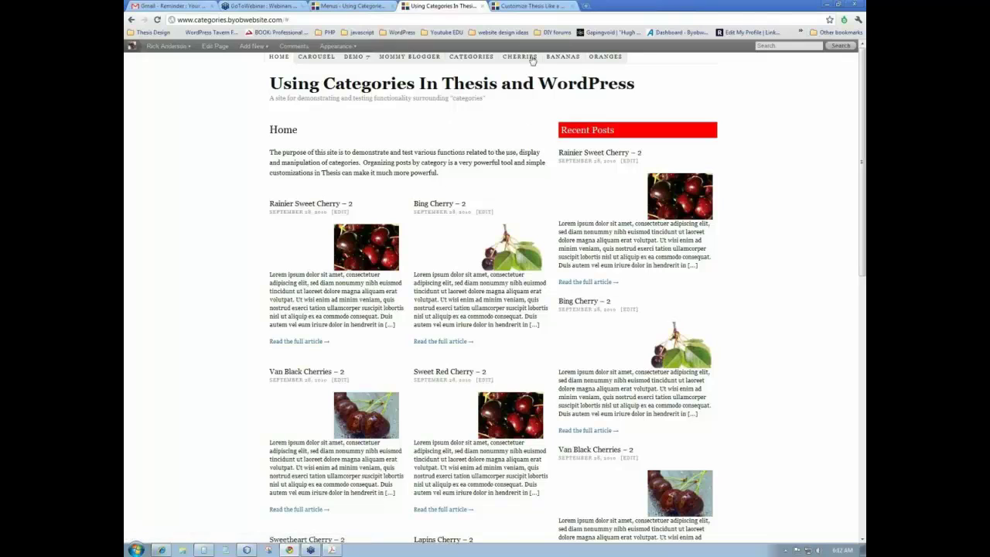
Step: Indent Cherries, Bananas and Oranges beneath Categories with Oranges first, then save Main Menu
left_click(356, 6)
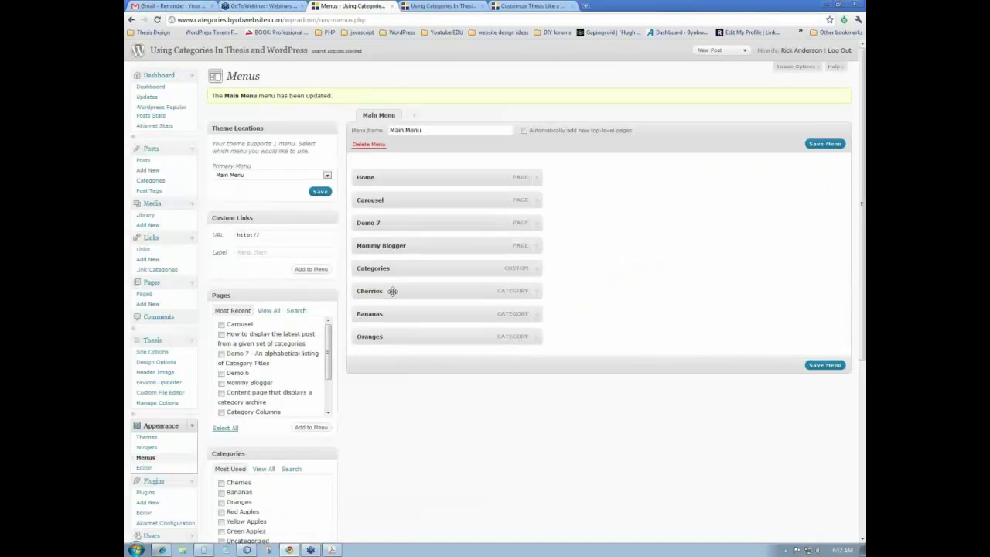
mouse_move(389, 290)
left_mouse_down()
mouse_move(404, 281)
mouse_move(397, 301)
mouse_move(405, 288)
left_mouse_up()
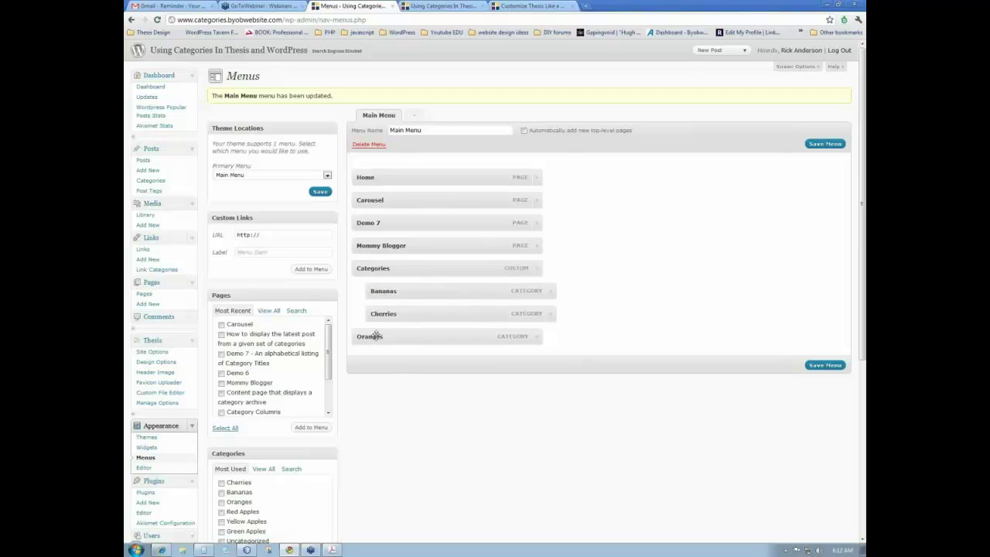
left_click_drag(376, 334, 404, 287)
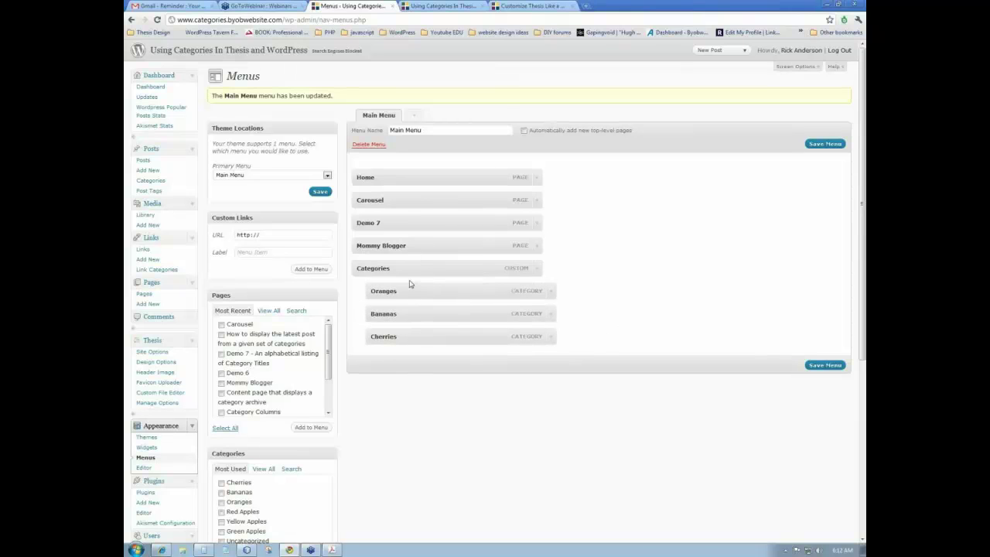
left_click(824, 365)
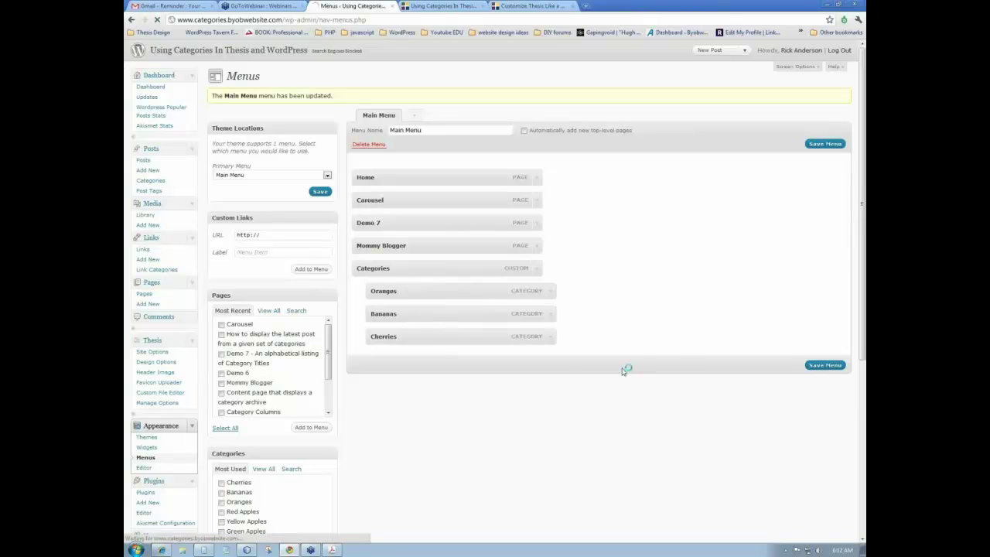
Step: Reload the live site and test the Categories dropdown, visiting Oranges, Bananas, Demo 7 and Home
left_click(436, 6)
left_click(158, 20)
mouse_move(473, 59)
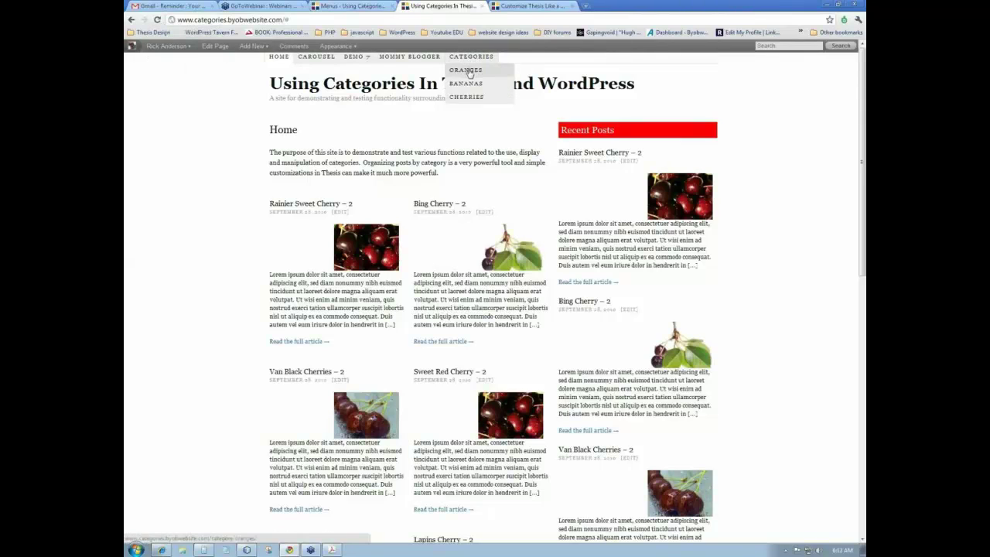
left_click(469, 72)
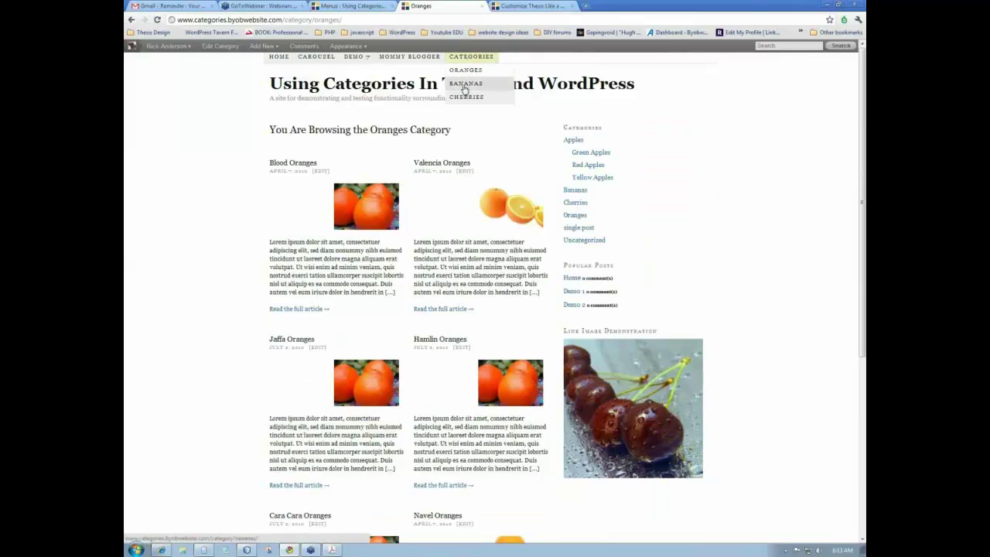
left_click(464, 85)
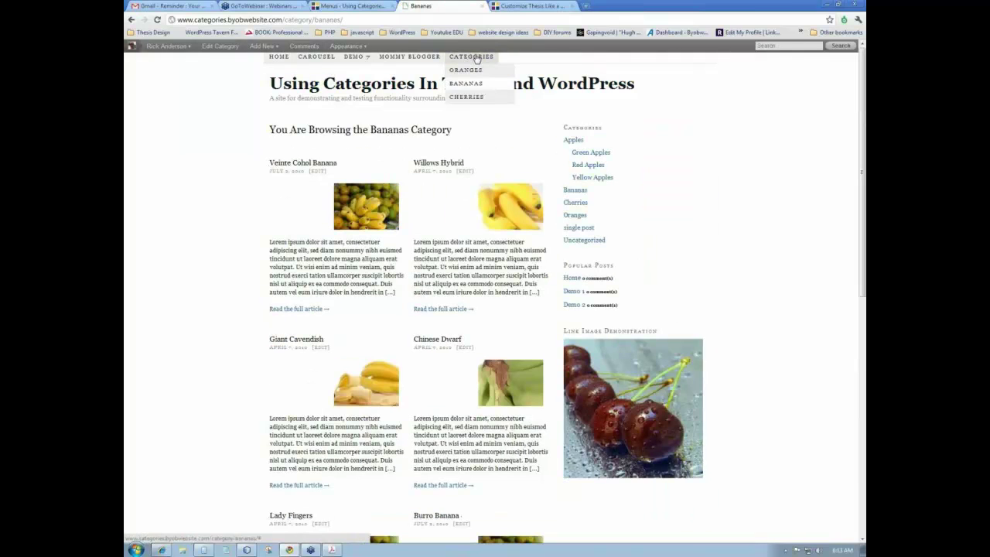
left_click(476, 58)
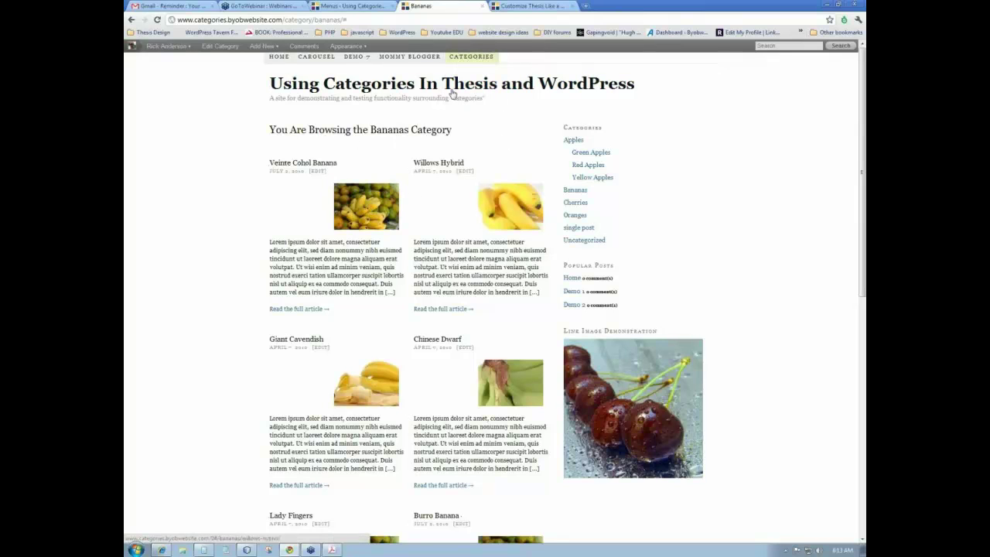
left_click(354, 56)
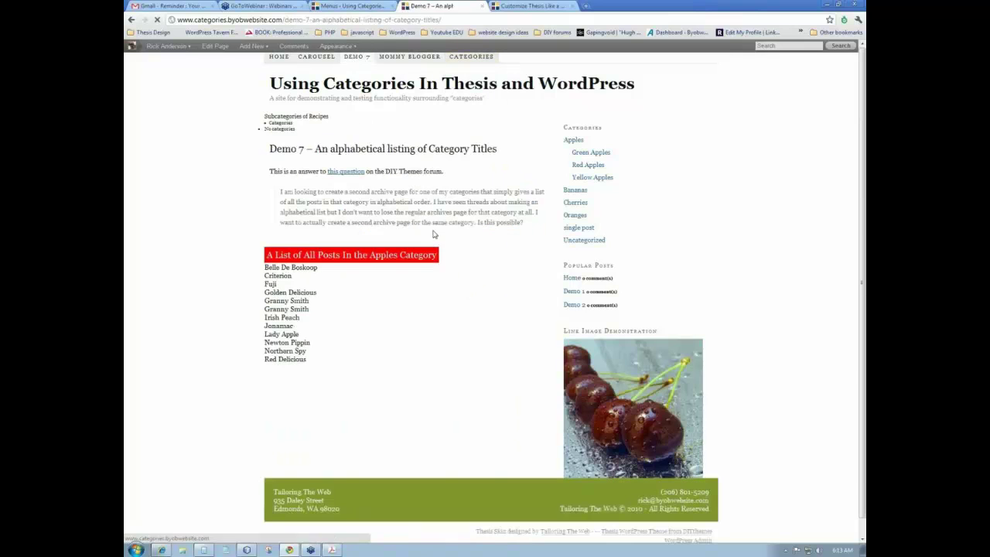
left_click(473, 57)
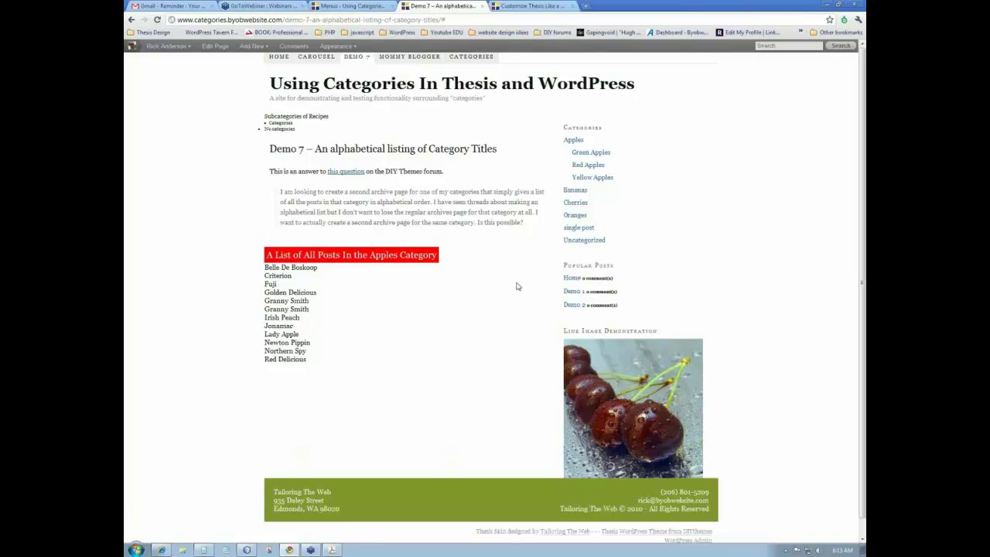
left_click(279, 57)
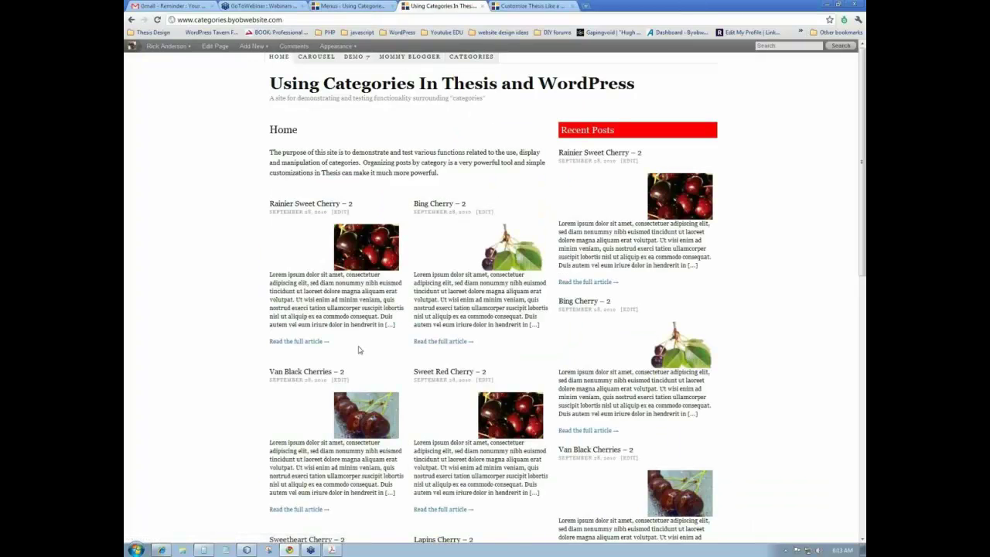
mouse_move(473, 60)
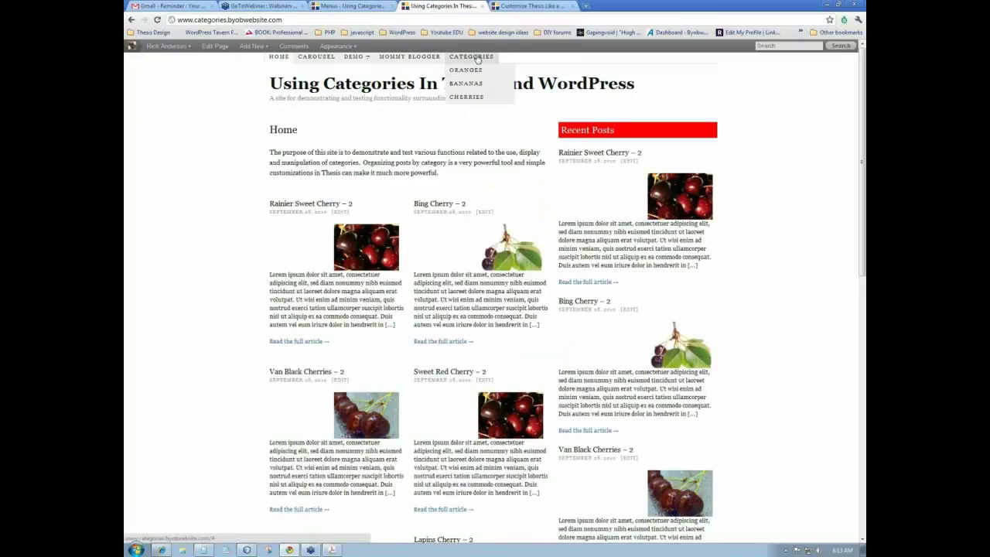